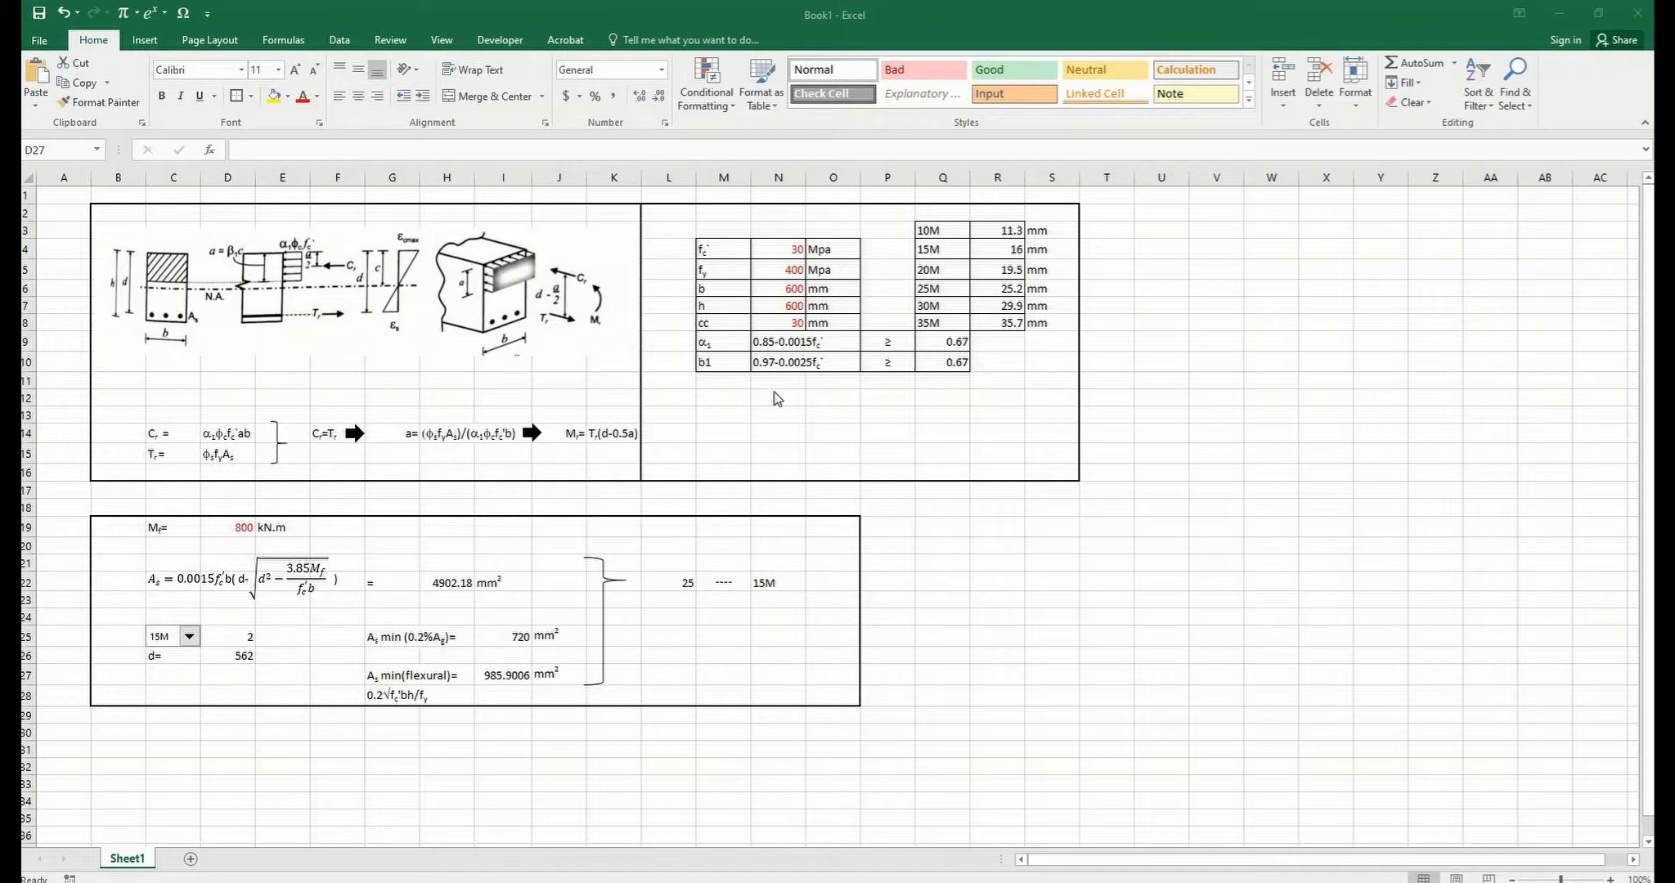
Step: Review the fy, b, h and cc input values in cells N5 to N8
{"action": "left_click", "coordinate": [787, 272]}
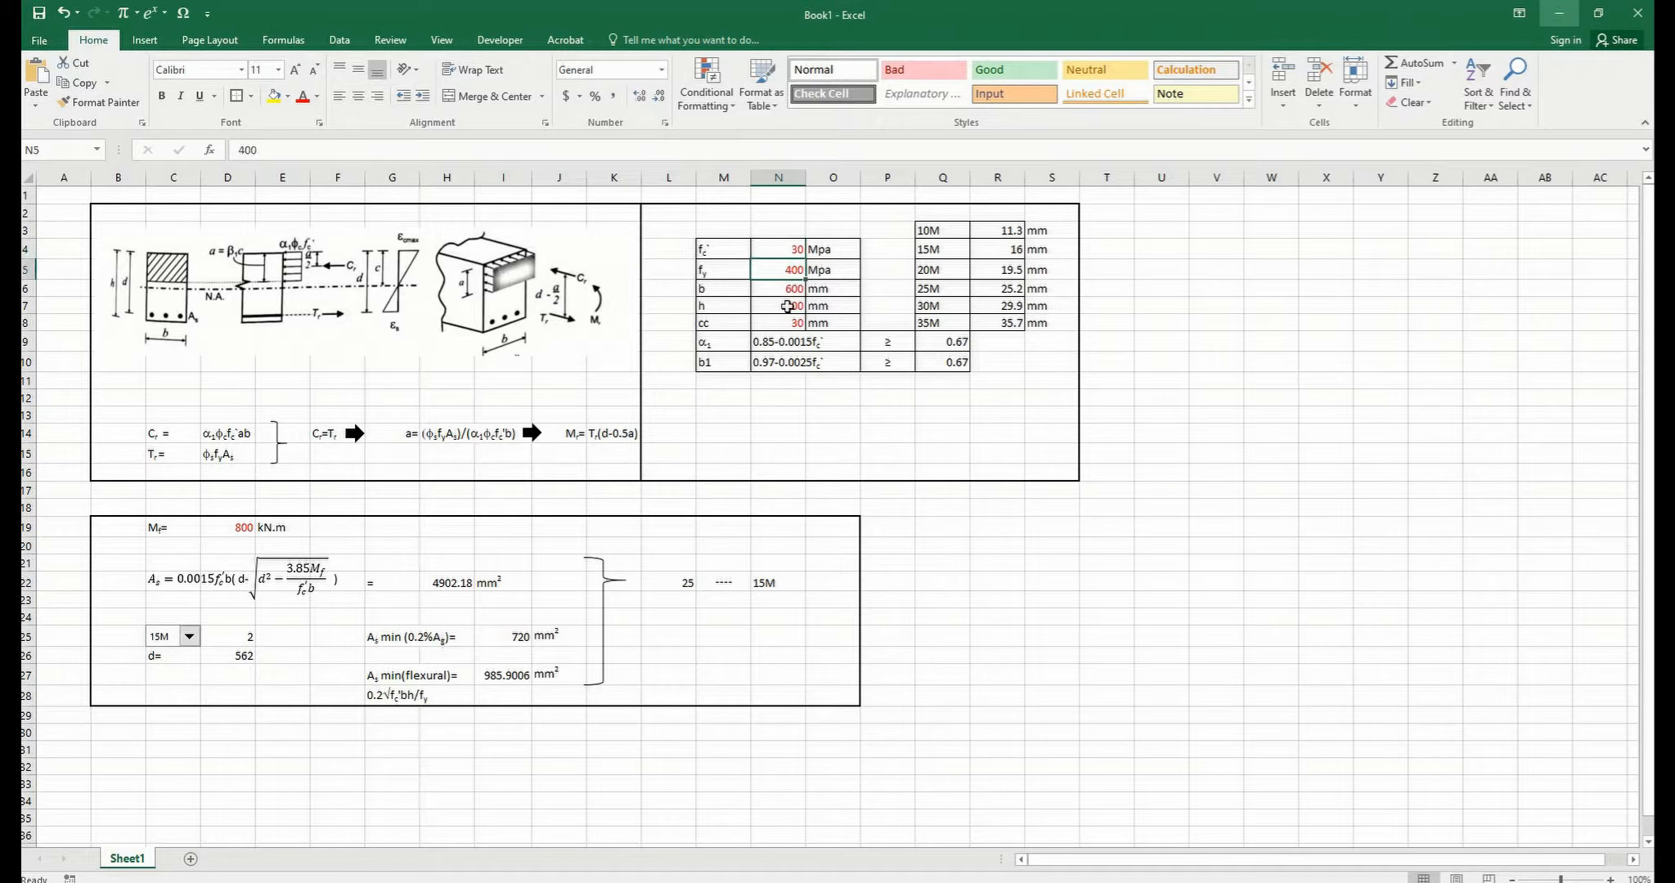
{"action": "key", "text": "Down"}
{"action": "key", "text": "Down"}
{"action": "key", "text": "Down"}
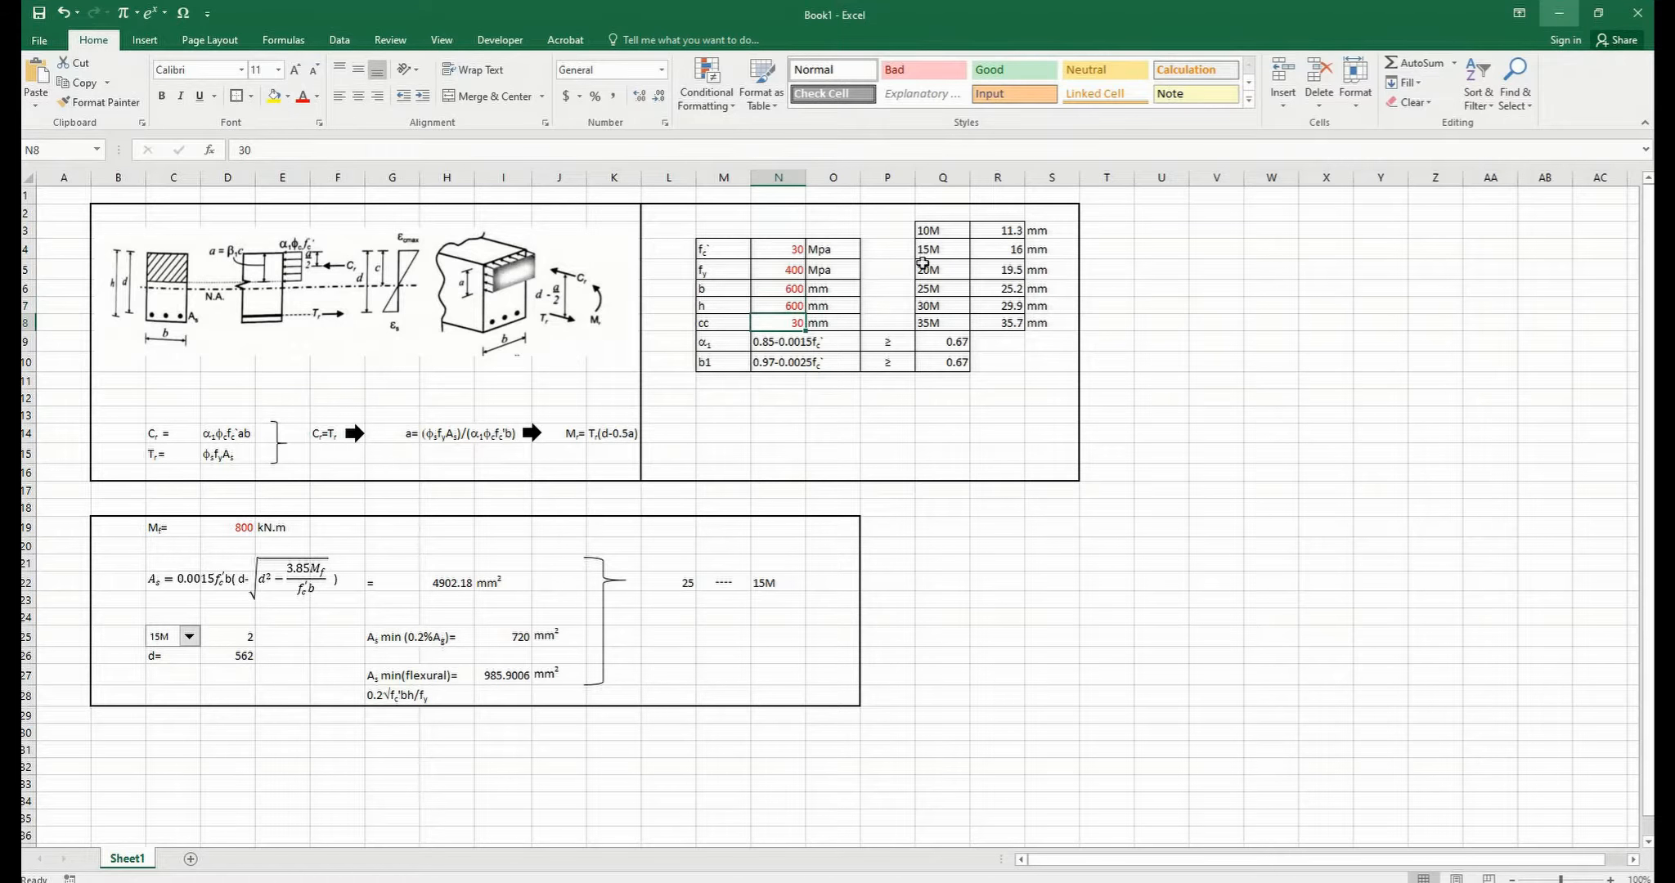
Step: Add the unit label mm beside the effective depth d value in cell E26
{"action": "left_click", "coordinate": [283, 656]}
{"action": "type", "text": "mm"}
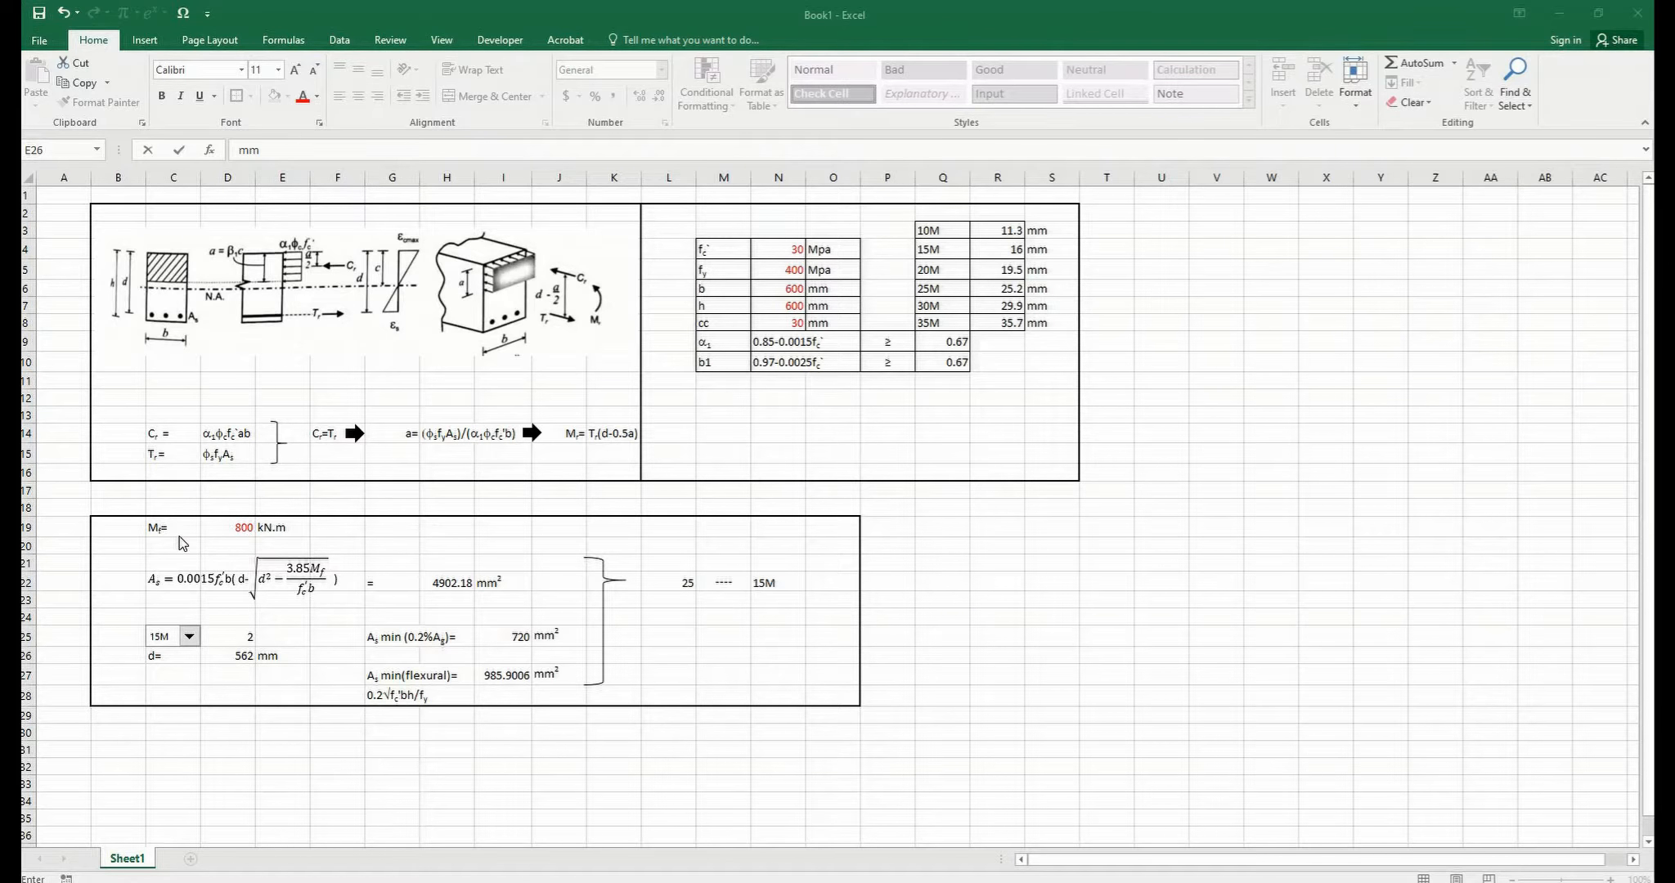
{"action": "left_click", "coordinate": [189, 637]}
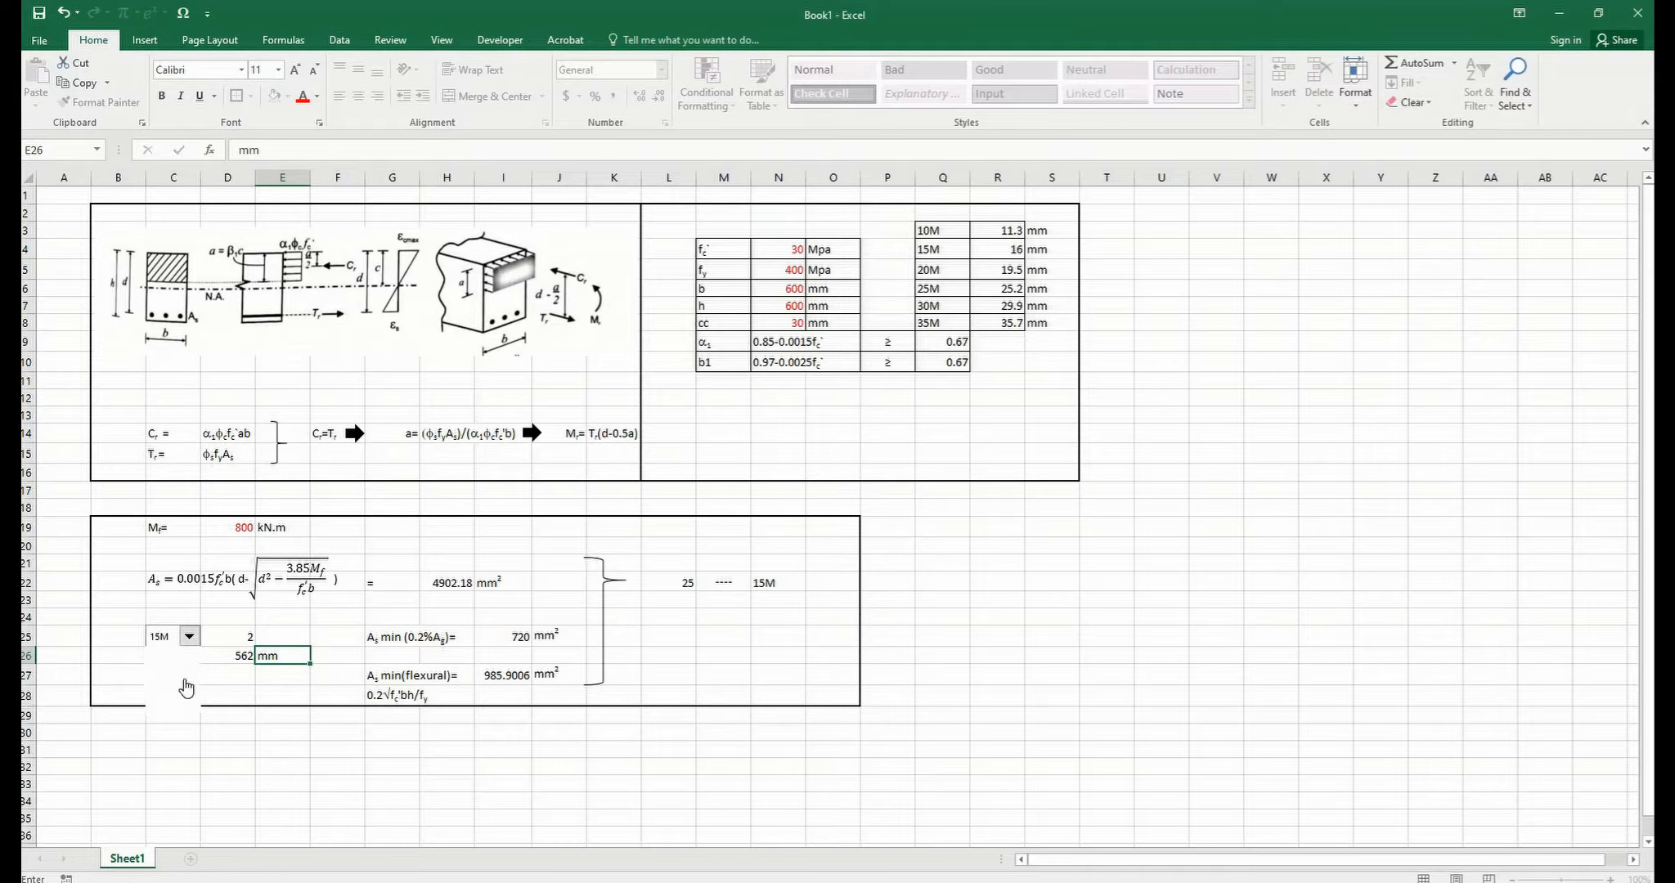
{"action": "left_click", "coordinate": [189, 638]}
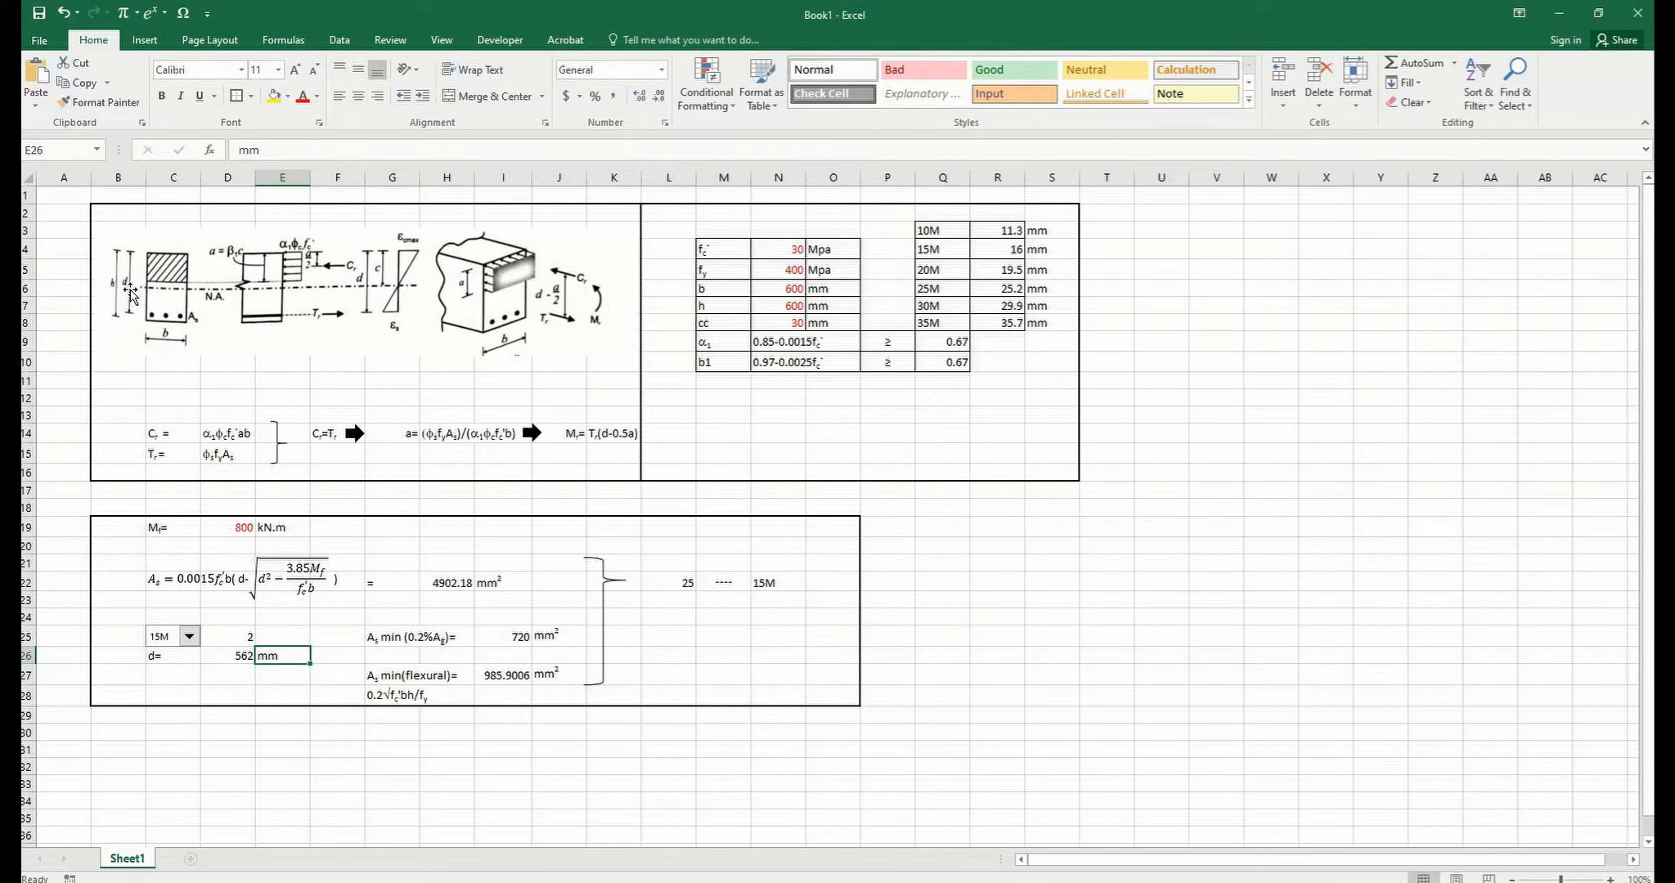
Step: Examine the formula that calculates the effective depth d in cell D26
{"action": "left_click", "coordinate": [225, 661]}
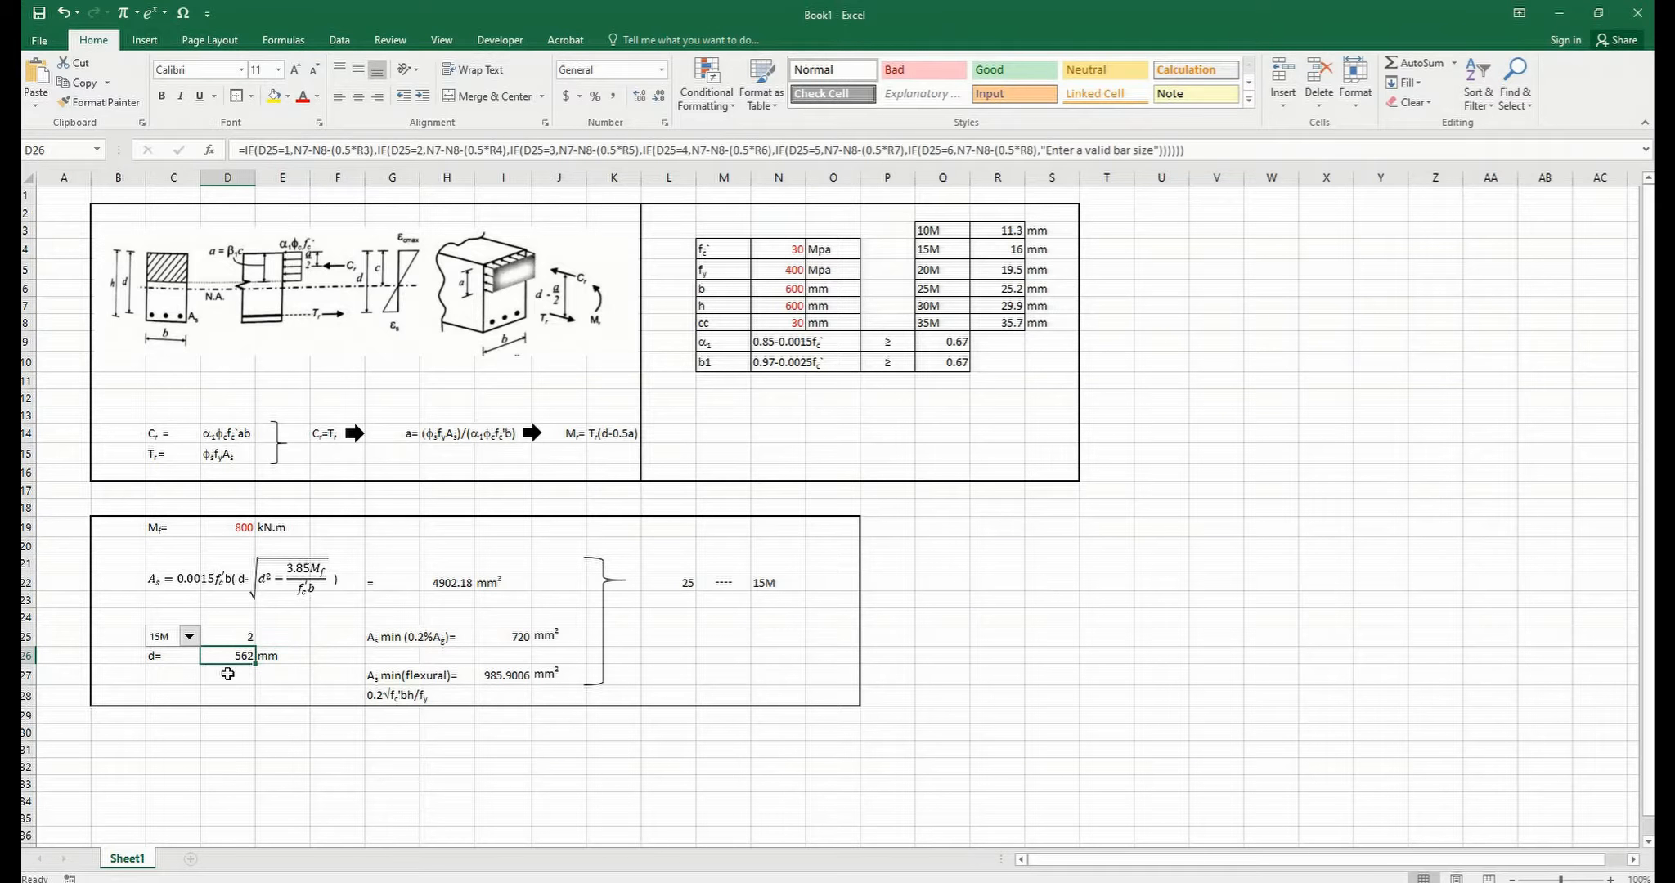
{"action": "left_click", "coordinate": [90, 881]}
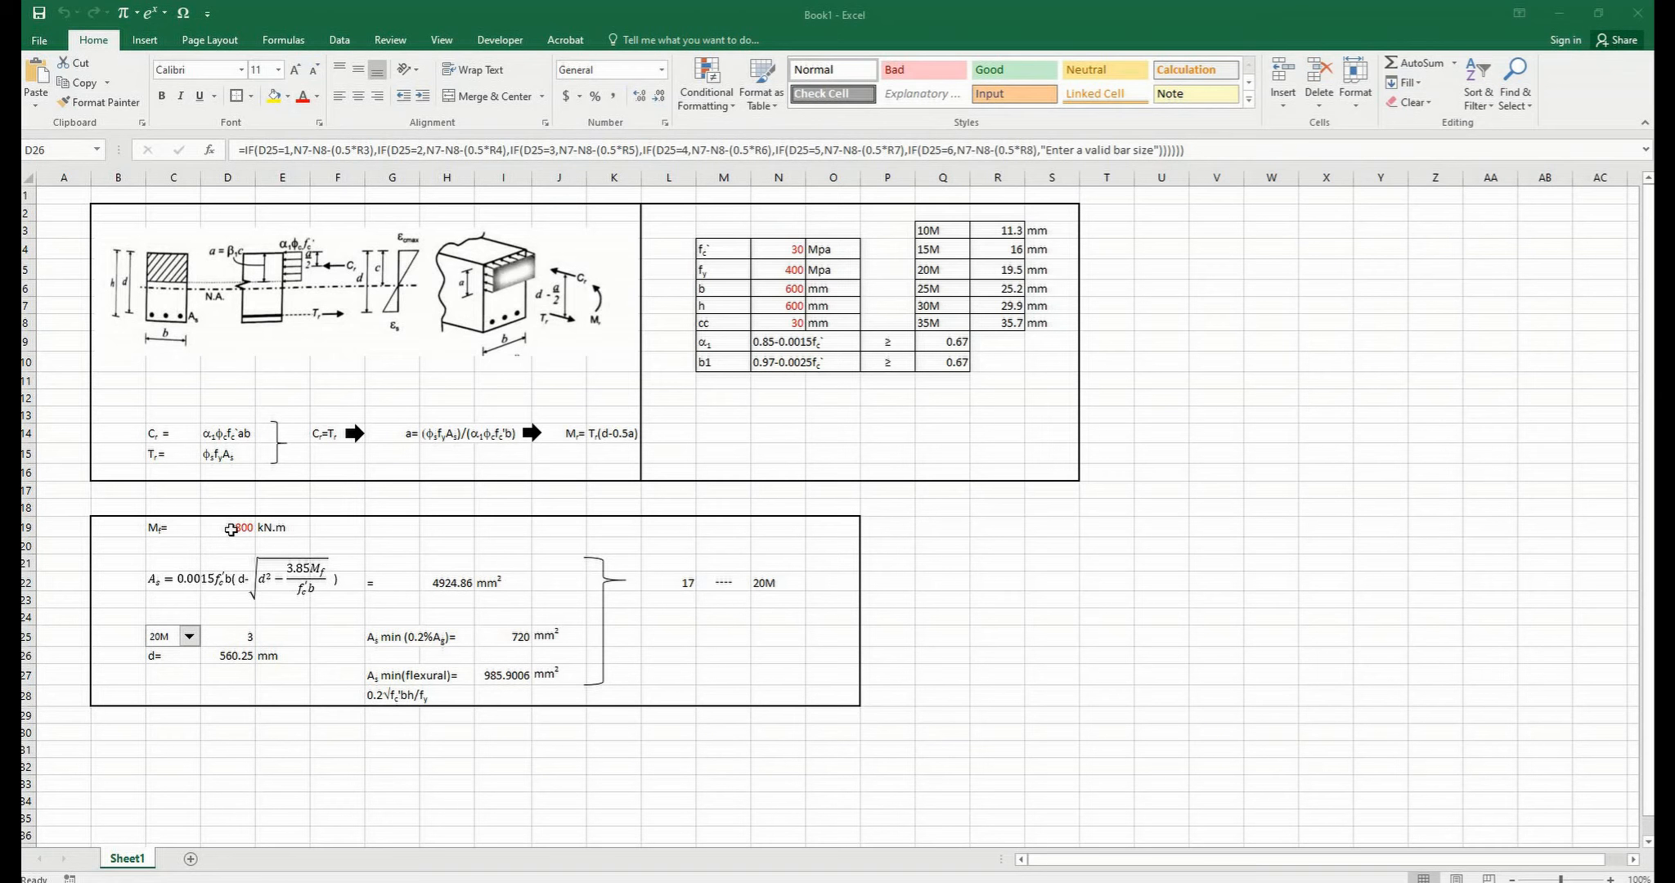
Step: Set the factored moment Mf in cell D19 to 500 kN.m
{"action": "left_click", "coordinate": [234, 527]}
{"action": "type", "text": "5"}
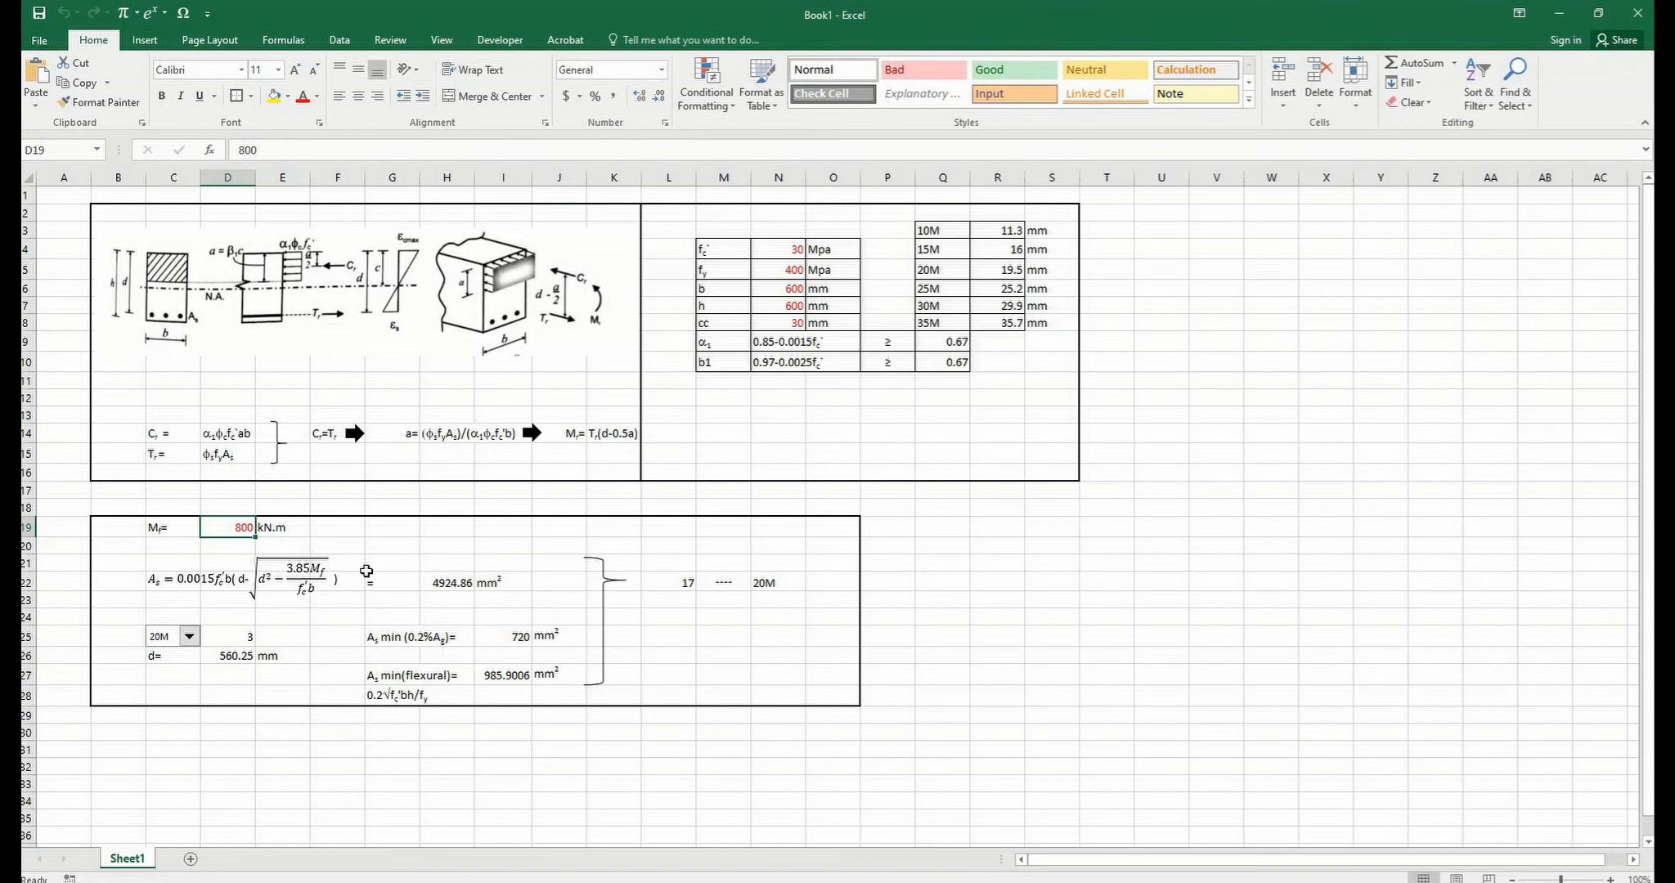
{"action": "type", "text": "00"}
{"action": "left_click", "coordinate": [376, 547]}
Step: Try the 10M and 15M bar sizes in the reinforcement calculation and return the selection to 20M
{"action": "left_click", "coordinate": [189, 636]}
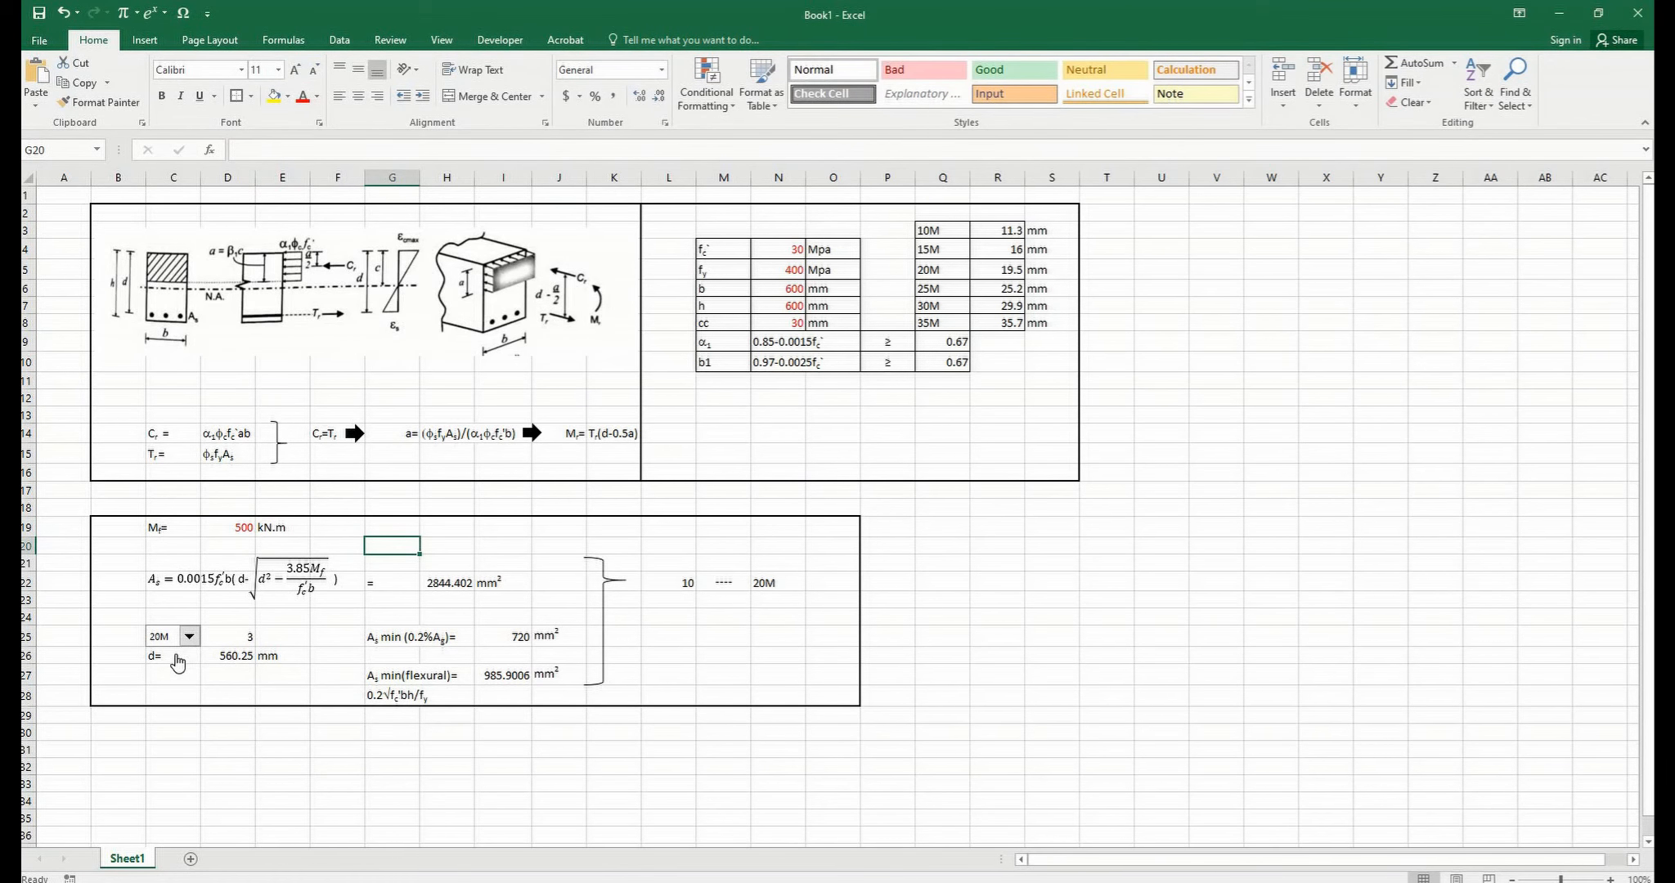
{"action": "left_click", "coordinate": [167, 653]}
{"action": "left_click", "coordinate": [189, 637]}
{"action": "left_click", "coordinate": [170, 662]}
{"action": "left_click", "coordinate": [189, 636]}
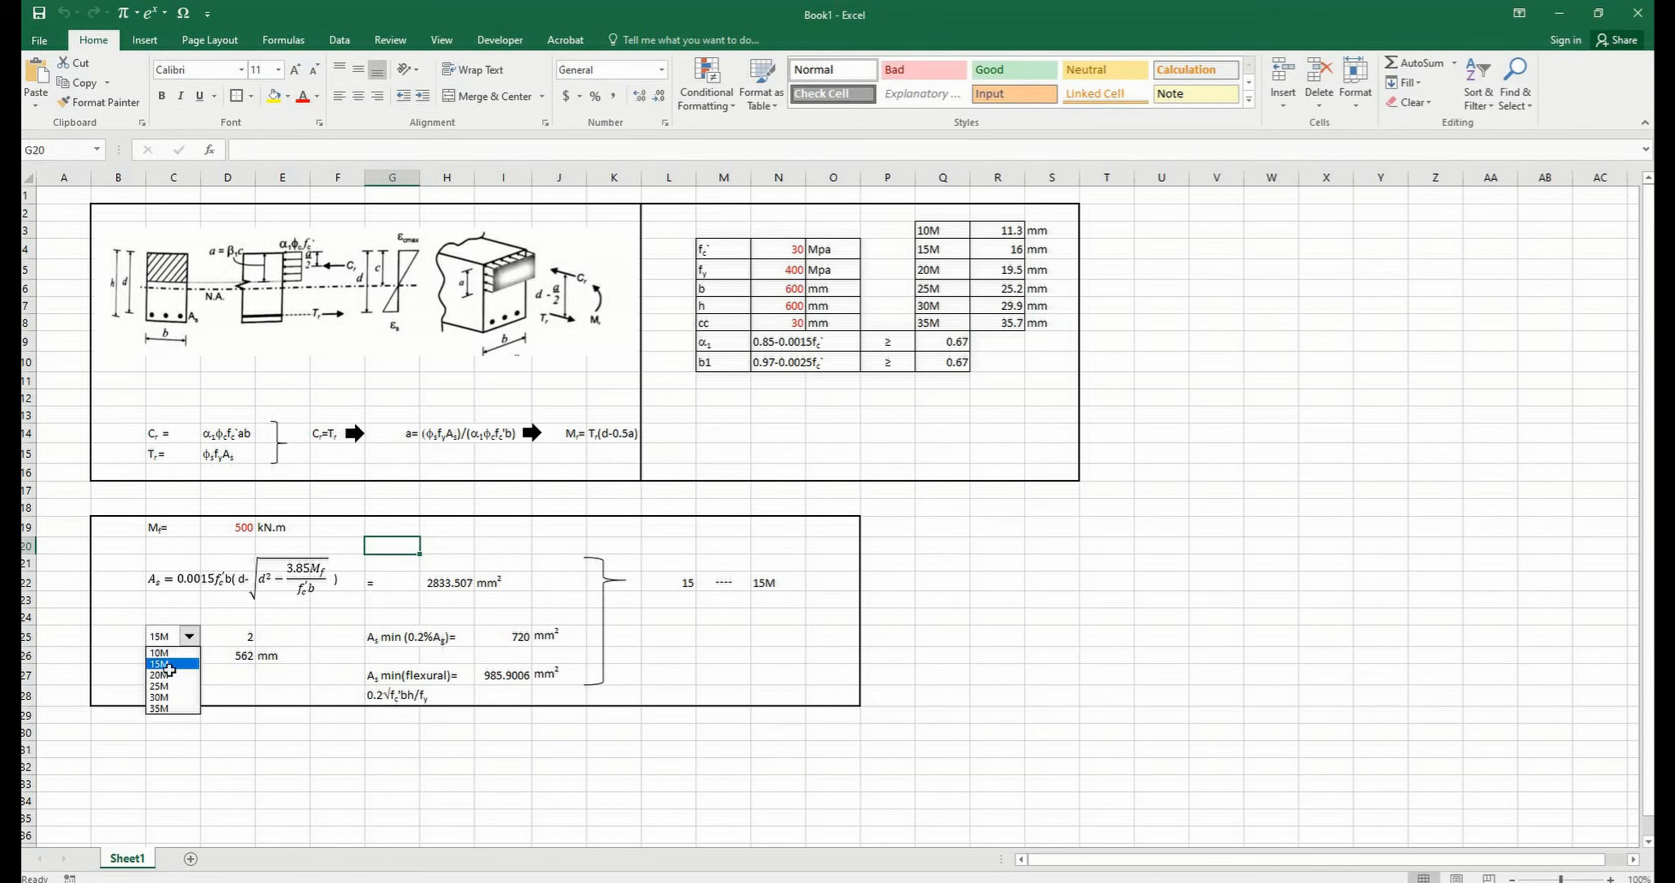
{"action": "left_click", "coordinate": [159, 675]}
Step: Set the factored moment Mf in cell D19 to 600 kN.m
{"action": "left_click", "coordinate": [246, 527]}
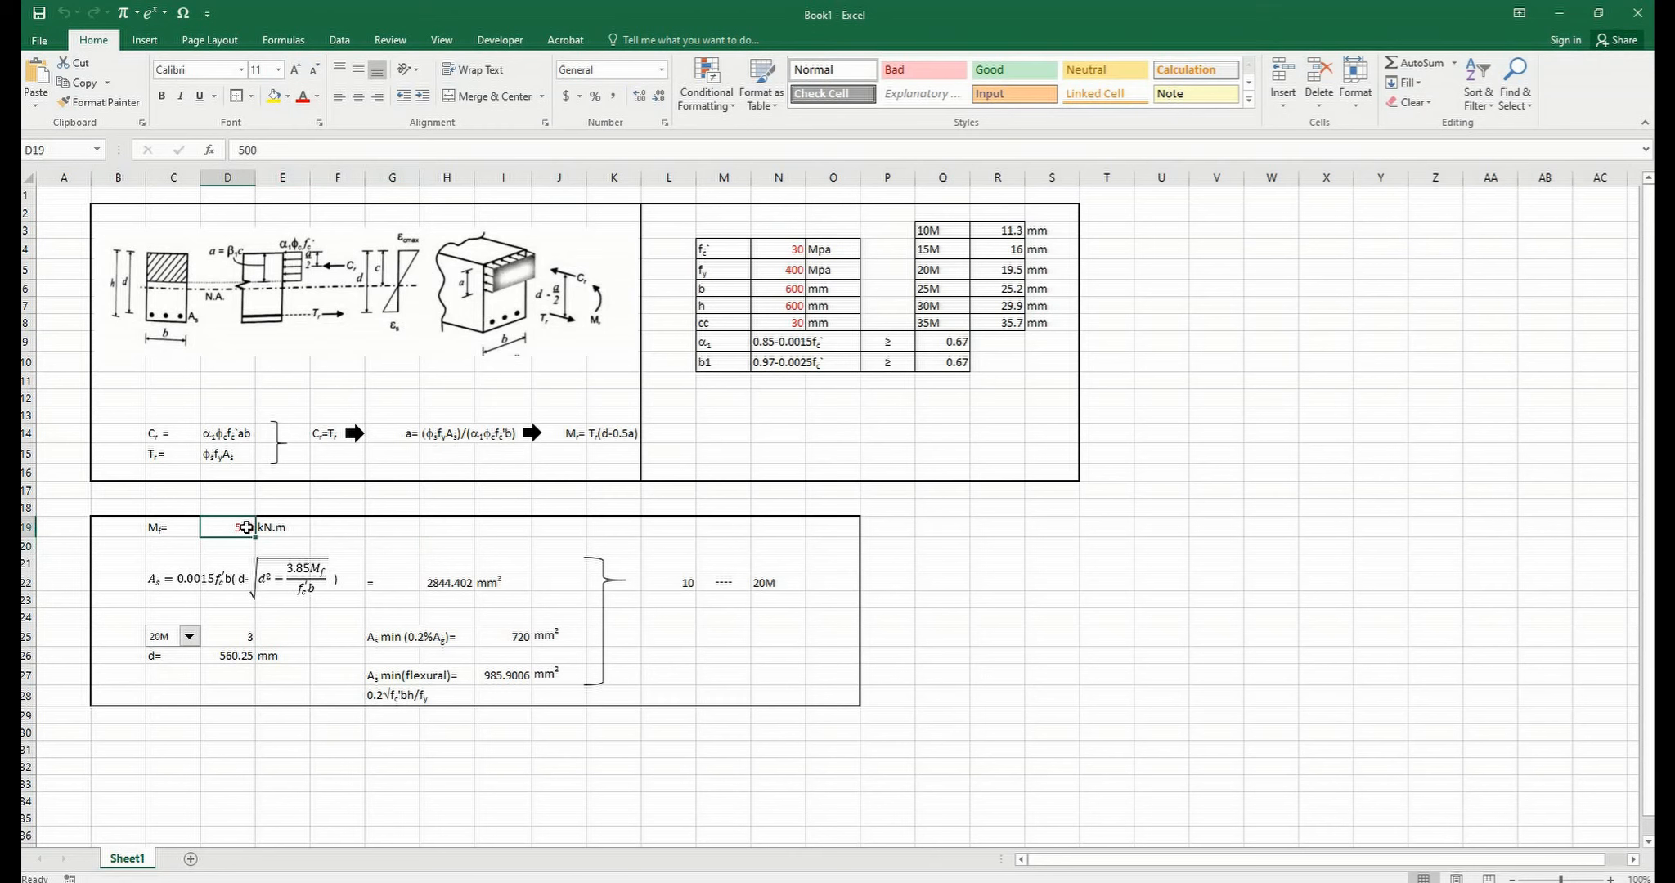
{"action": "type", "text": "800"}
{"action": "type", "text": "600"}
{"action": "left_click", "coordinate": [376, 546]}
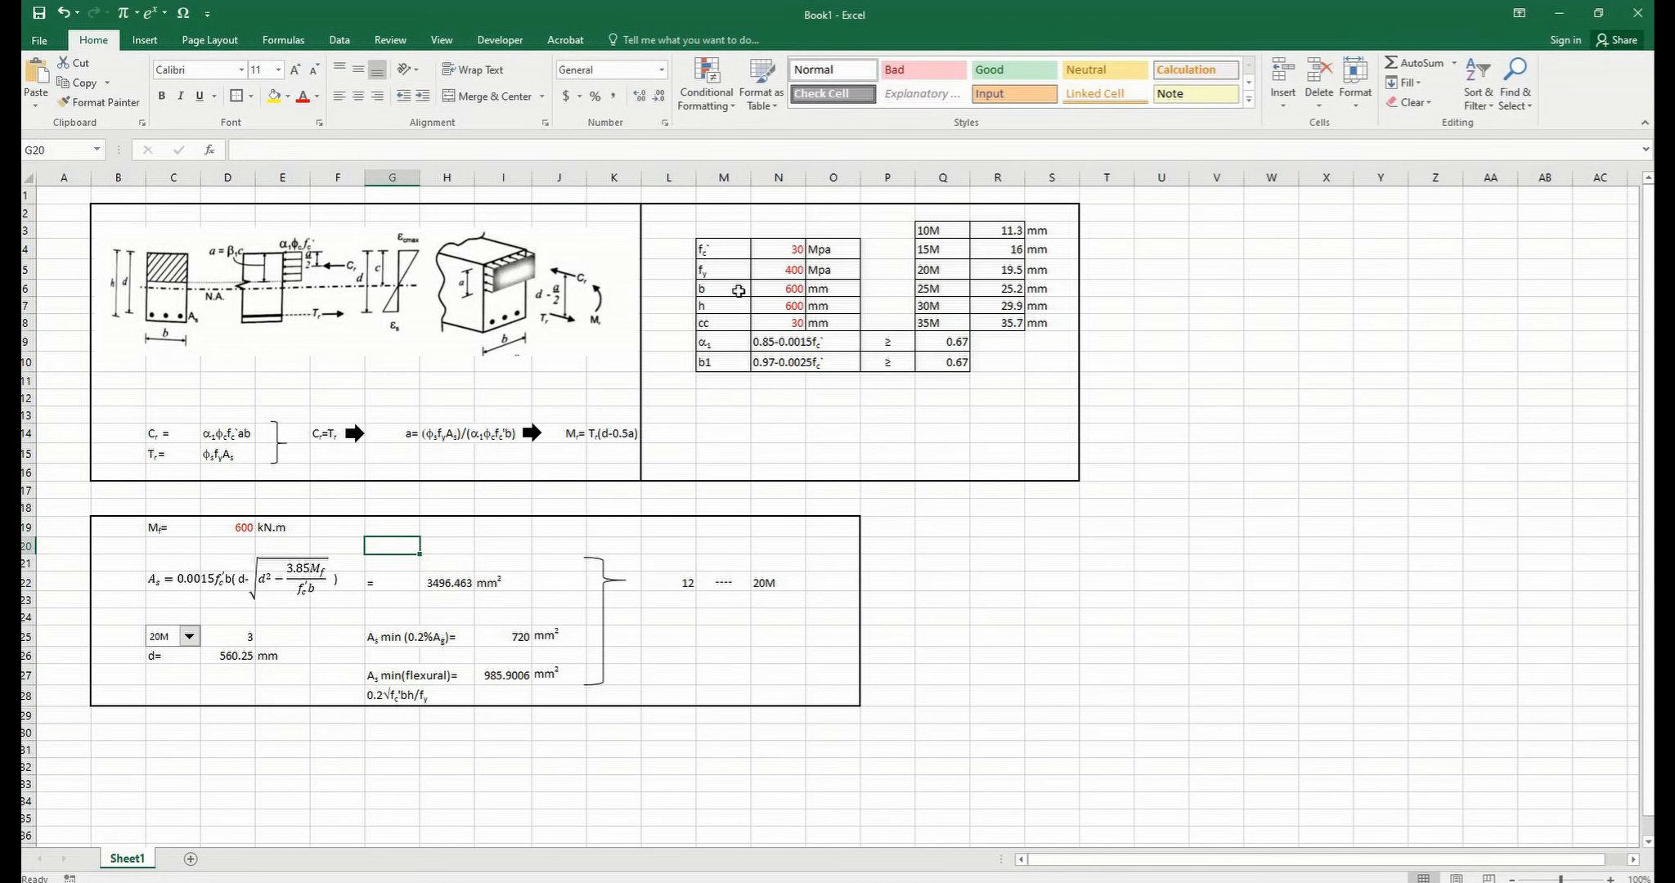
Step: Set both the beam width b and the beam height h to 800 mm
{"action": "left_click", "coordinate": [790, 293]}
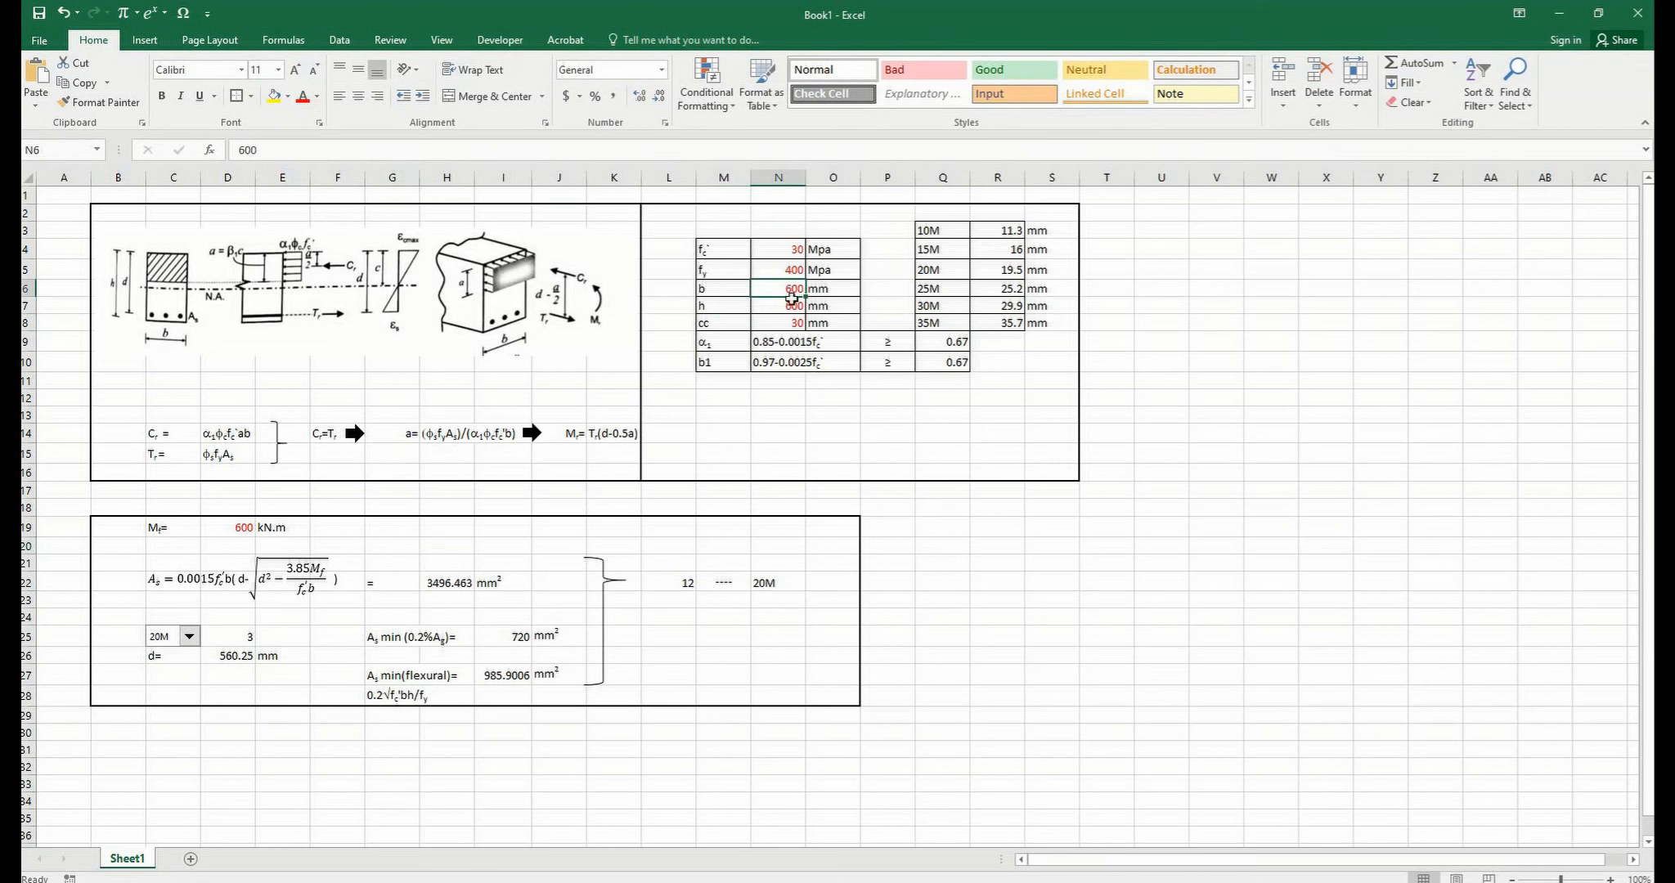
{"action": "type", "text": "800"}
{"action": "left_click", "coordinate": [775, 398]}
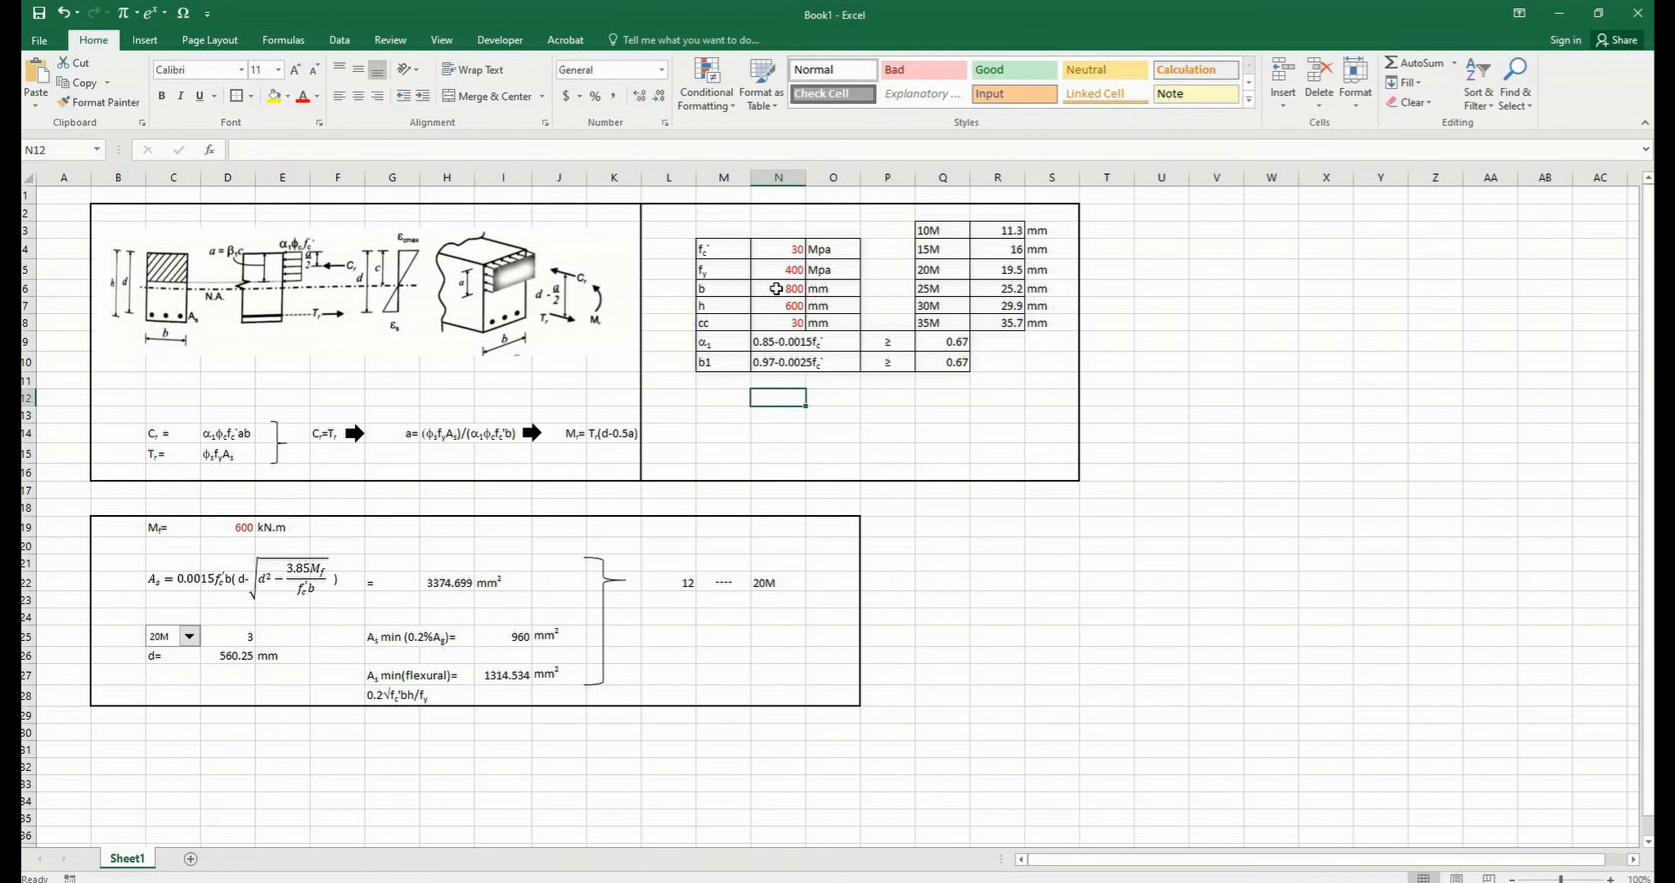
{"action": "left_click", "coordinate": [776, 289]}
{"action": "left_click", "coordinate": [779, 308]}
{"action": "type", "text": "8"}
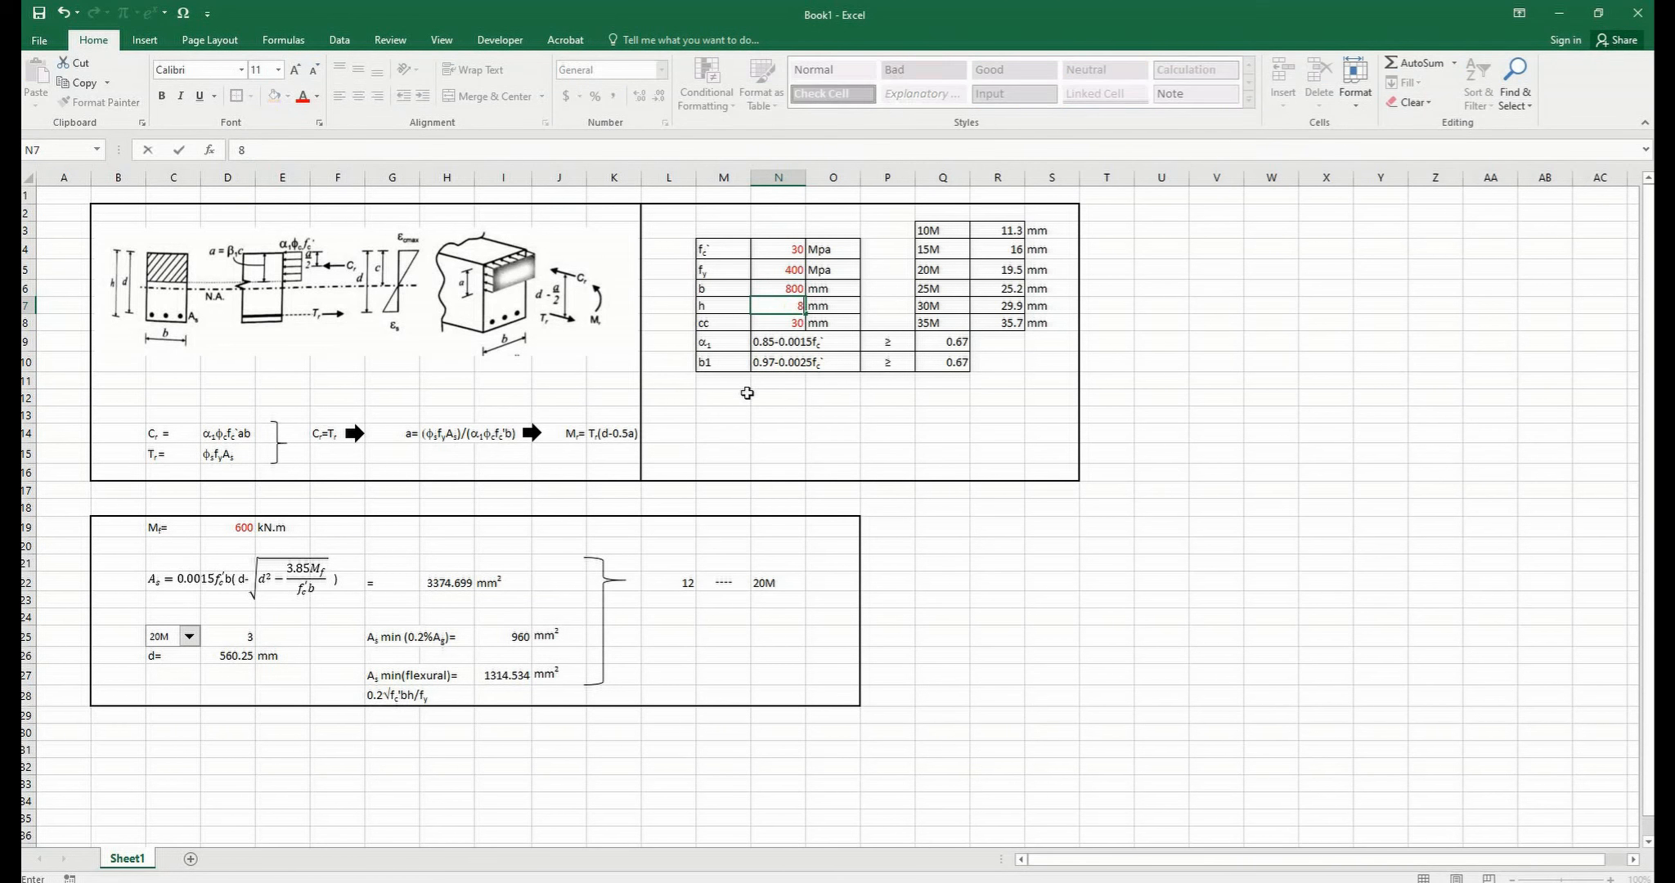
{"action": "type", "text": "00"}
{"action": "left_click", "coordinate": [727, 398]}
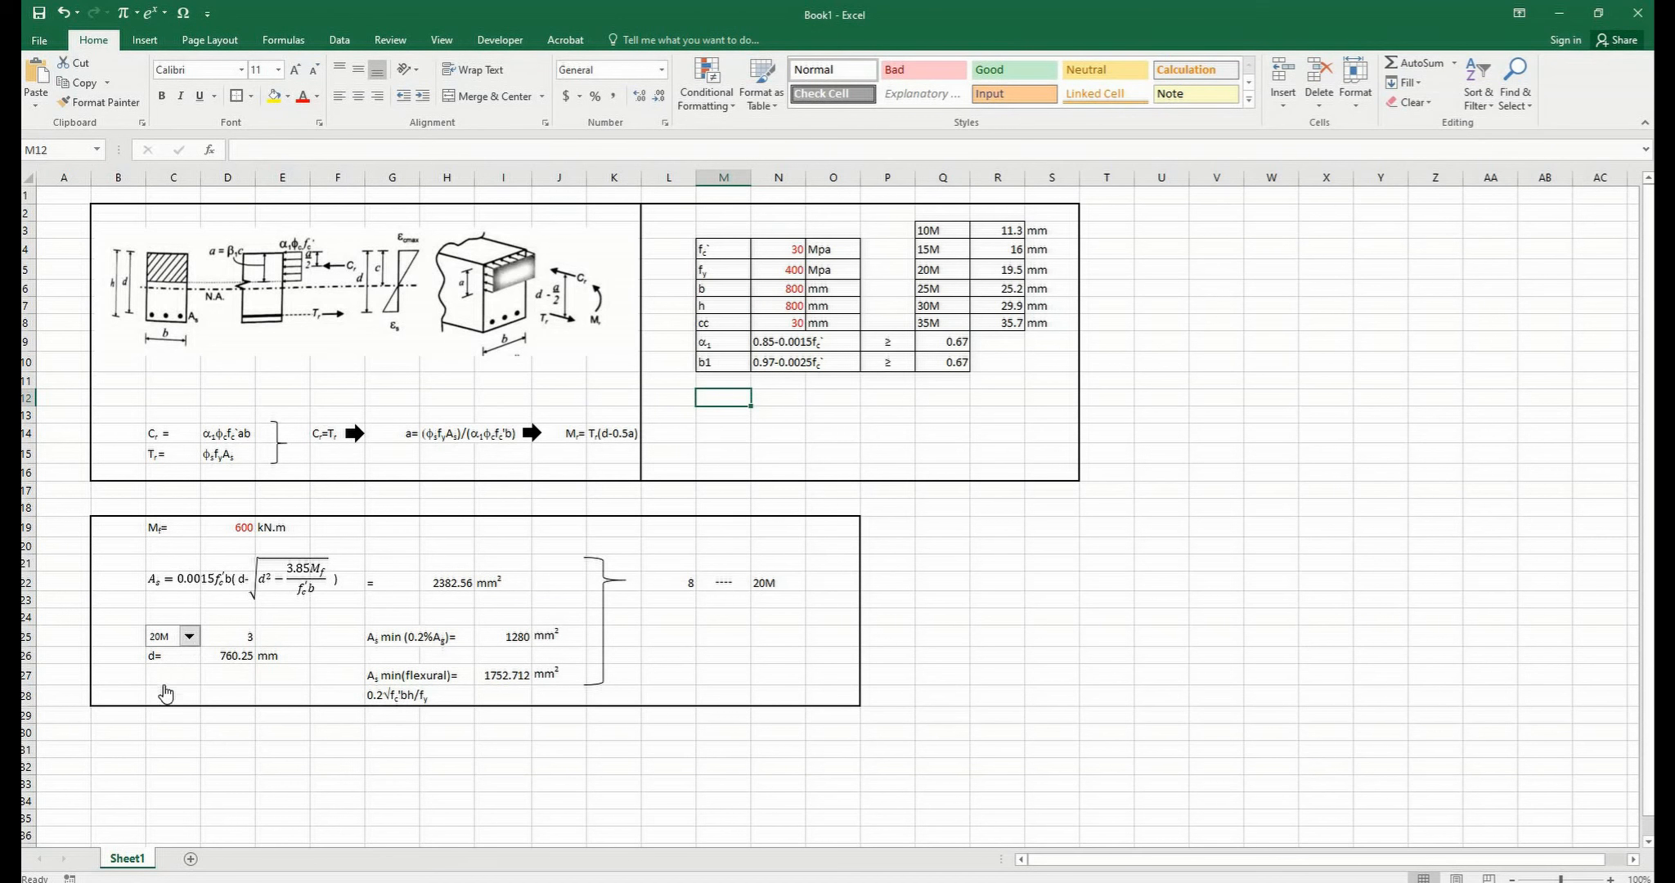
Step: Choose 30M as the reinforcing bar size for the beam
{"action": "left_click", "coordinate": [189, 637]}
{"action": "left_click", "coordinate": [171, 697]}
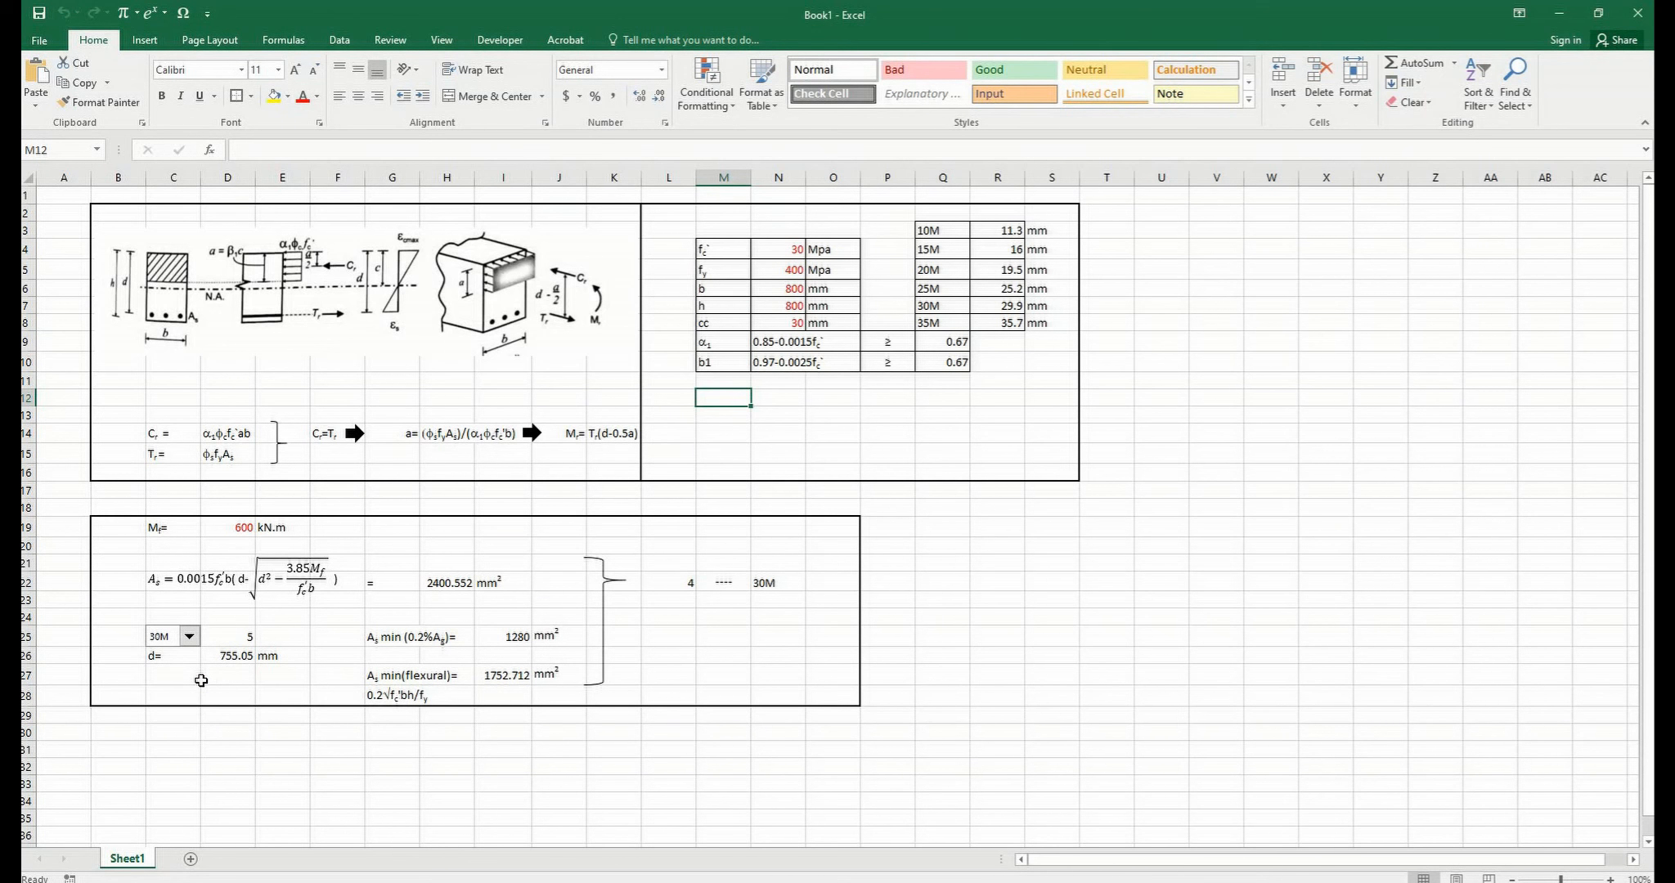